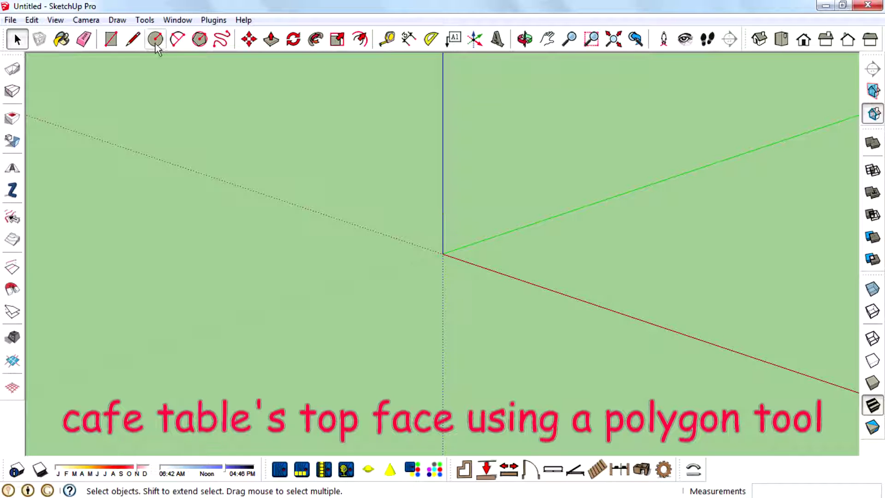
# Draw a 7-sided polygon centred on the origin, with a radius of about 1' 11 7/8" along the red axis
pyautogui.click(198, 40)
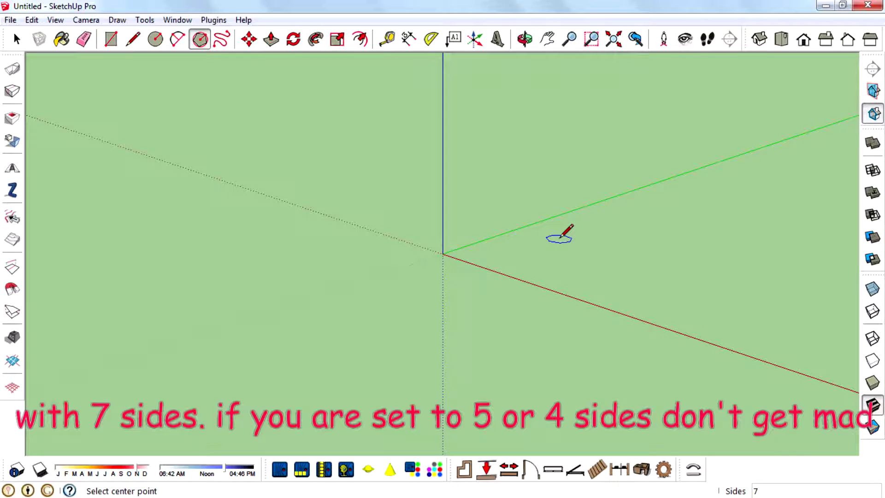
pyautogui.click(443, 253)
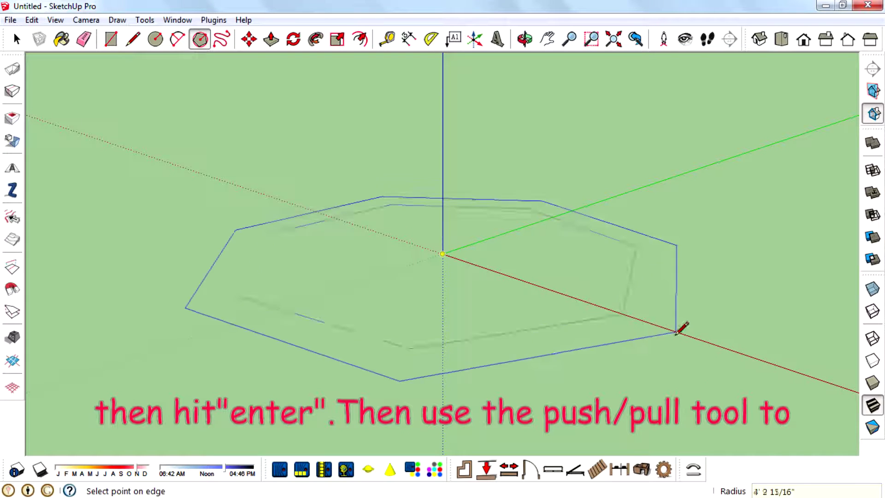
pyautogui.click(536, 285)
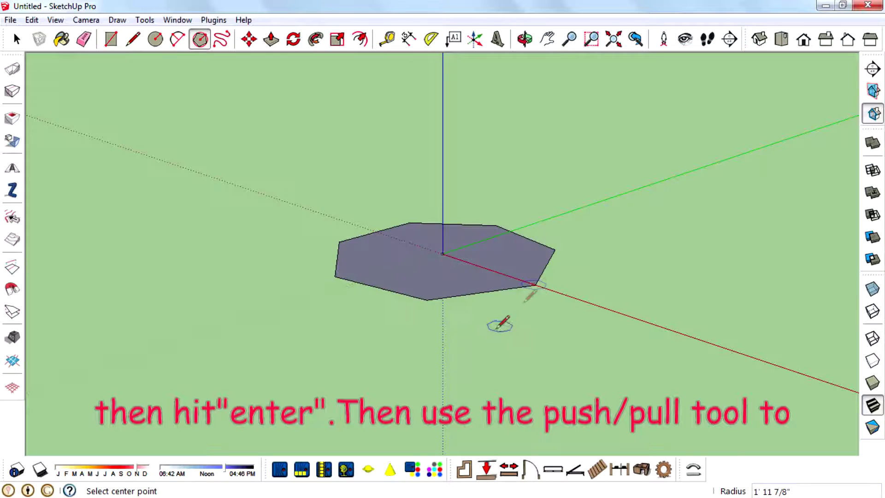
# Push/Pull the polygon face up about 1 3/16" to form the tabletop slab
pyautogui.moveTo(499, 322); pyautogui.dragTo(587, 257, button='middle')
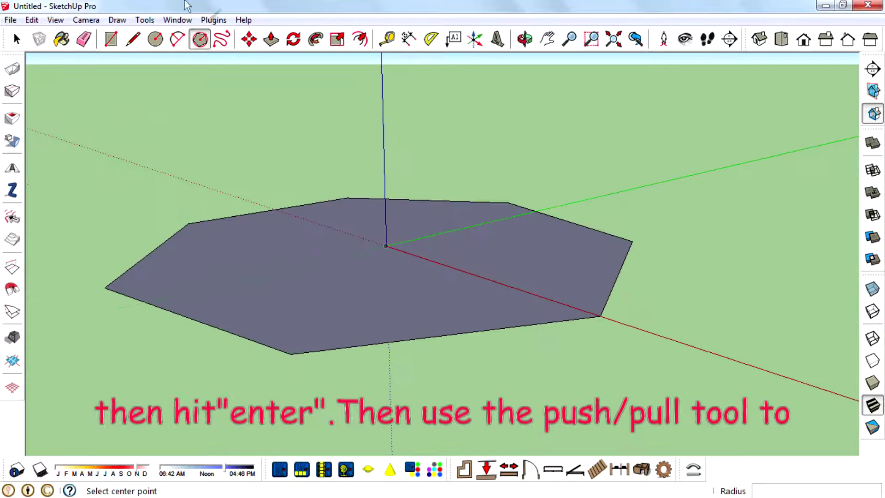
pyautogui.click(271, 39)
pyautogui.moveTo(424, 334); pyautogui.dragTo(433, 313)
pyautogui.scroll(-3, 456, 312)
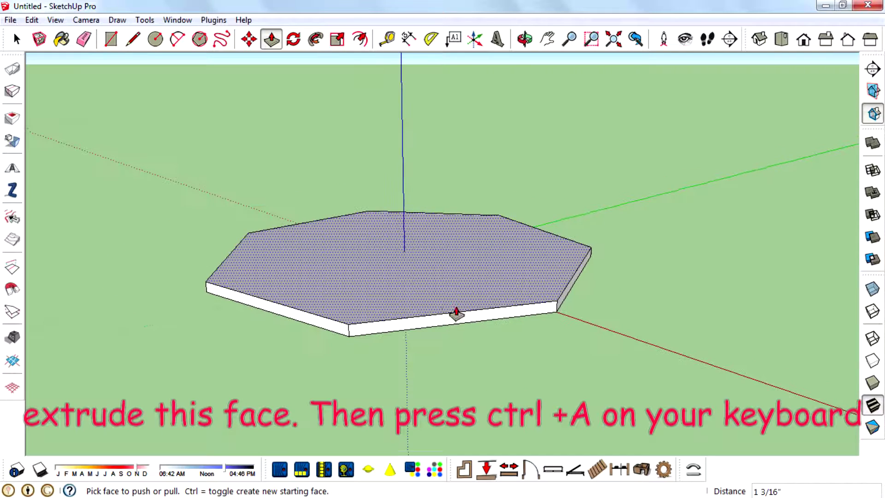
# Select the whole tabletop slab and make it a component
pyautogui.moveTo(537, 301); pyautogui.dragTo(770, 234, button='middle')
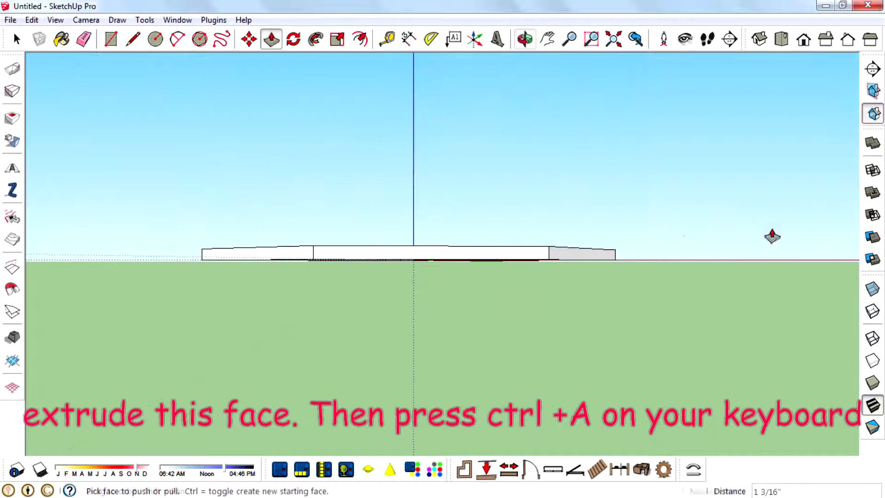
pyautogui.click(17, 40)
pyautogui.hotkey('ctrl', 'a')
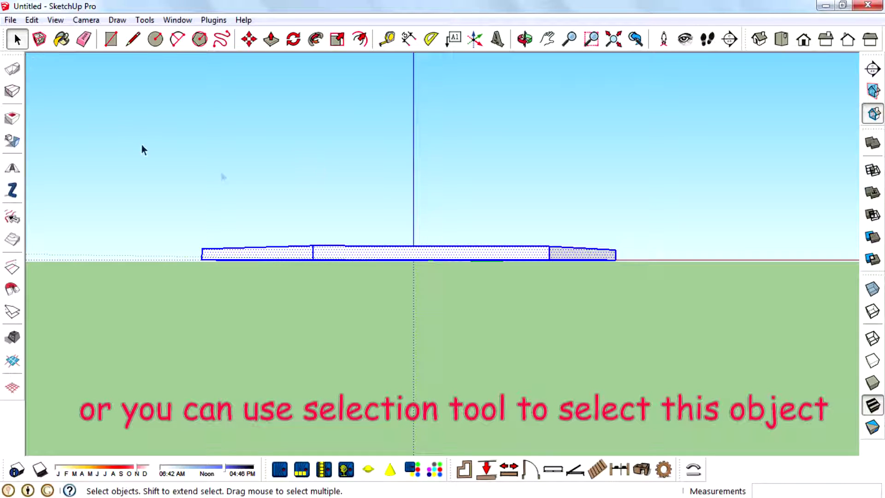
pyautogui.moveTo(132, 137); pyautogui.dragTo(796, 359)
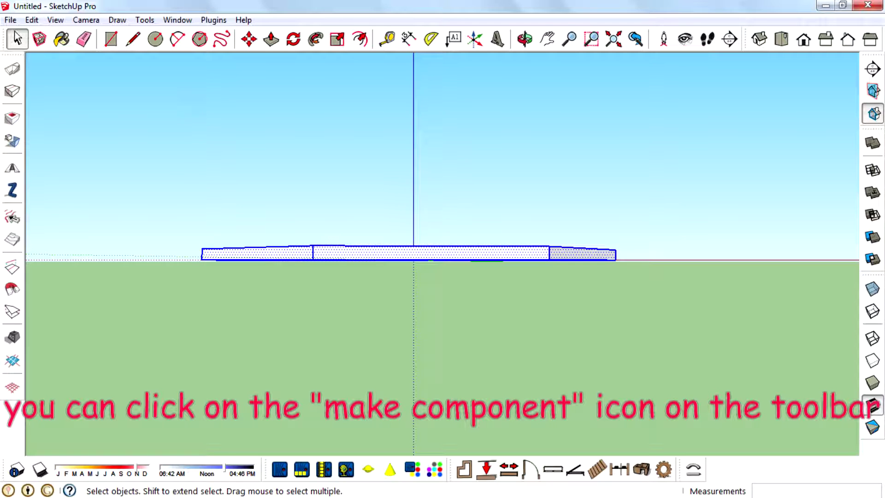
pyautogui.click(39, 38)
pyautogui.click(463, 340)
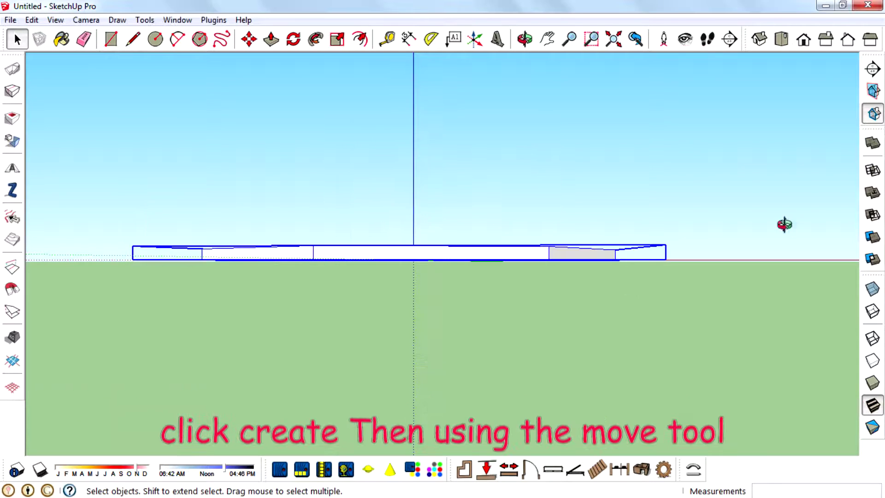
# Move the tabletop component straight up along the blue axis by about 2'
pyautogui.moveTo(784, 225); pyautogui.dragTo(449, 249, button='middle')
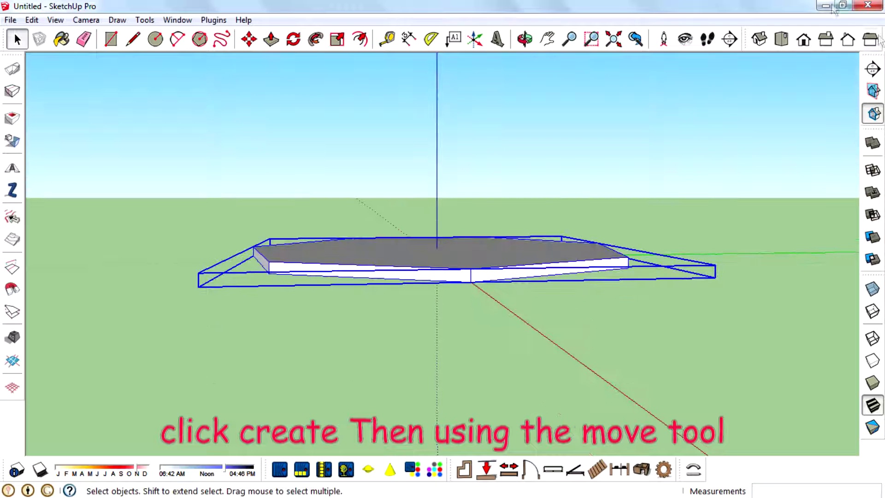
pyautogui.click(804, 40)
pyautogui.click(249, 39)
pyautogui.click(434, 254)
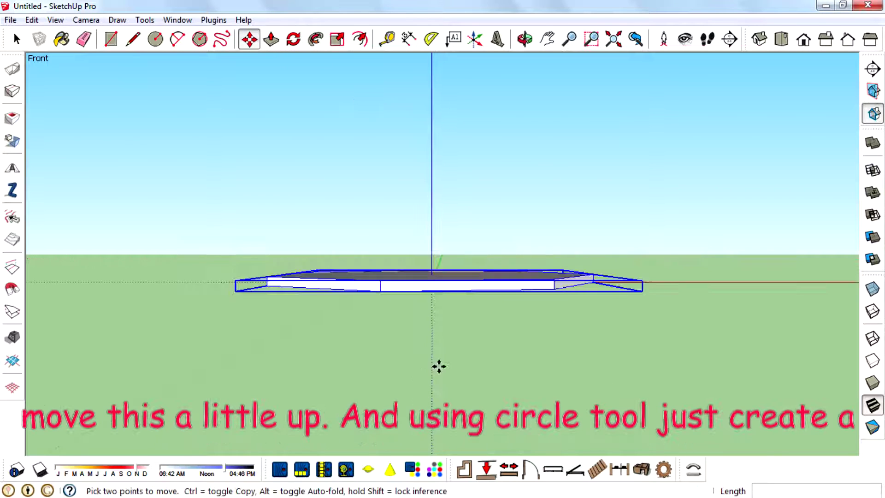
pyautogui.click(448, 289)
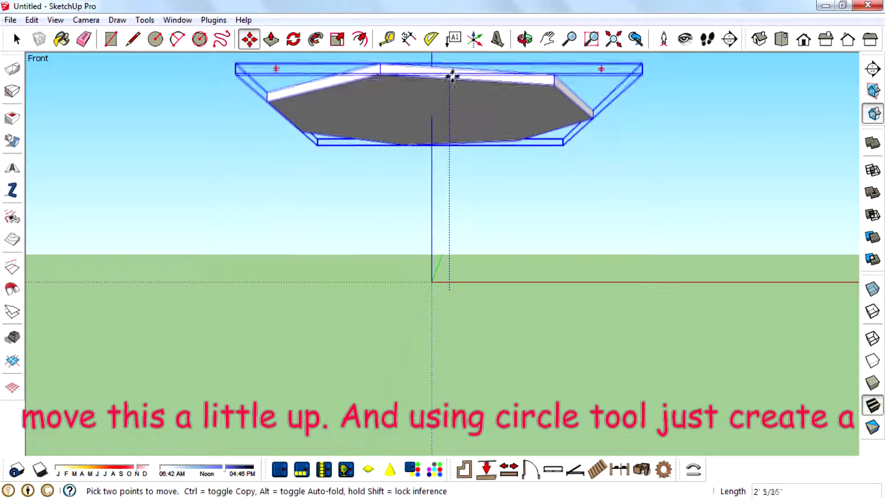
pyautogui.click(453, 74)
# Draw a circle with a radius of about 1 1/2" in the middle of the tabletop's underside
pyautogui.moveTo(539, 196); pyautogui.dragTo(551, 65, button='middle')
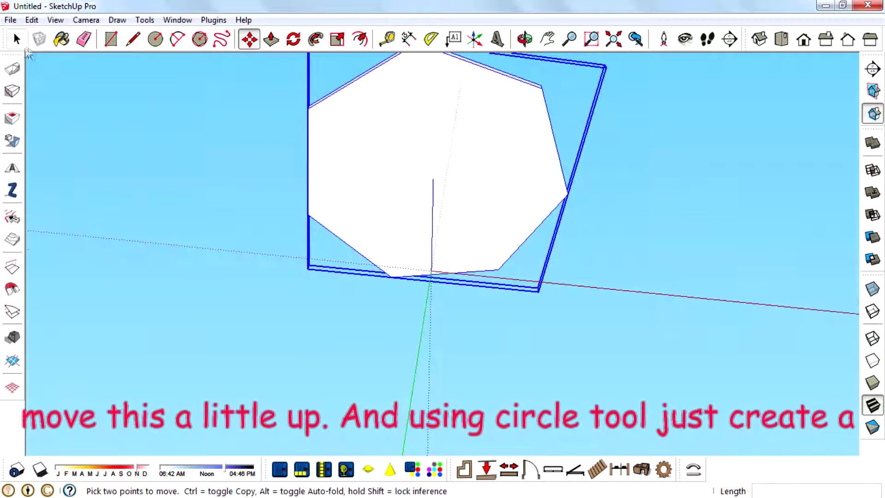
pyautogui.click(22, 43)
pyautogui.click(206, 277)
pyautogui.moveTo(206, 278); pyautogui.dragTo(422, 224, button='middle')
pyautogui.scroll(5, 454, 175)
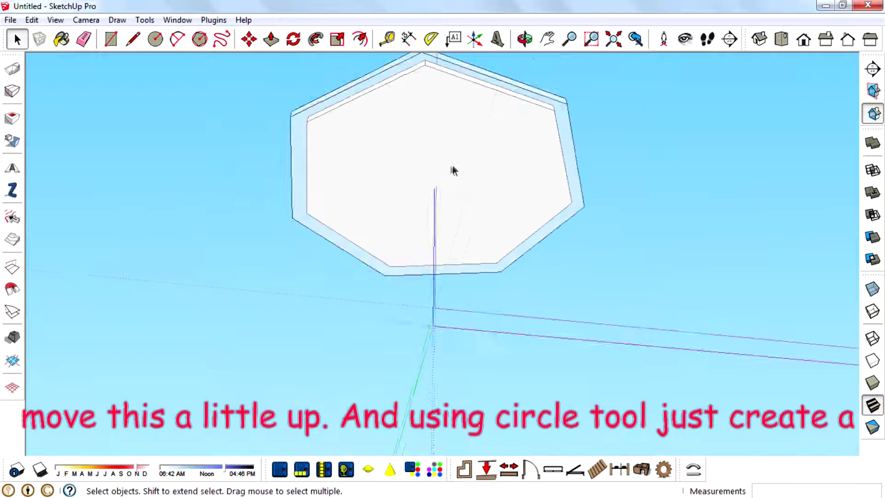
pyautogui.moveTo(464, 291); pyautogui.dragTo(488, 227, button='middle')
pyautogui.click(155, 39)
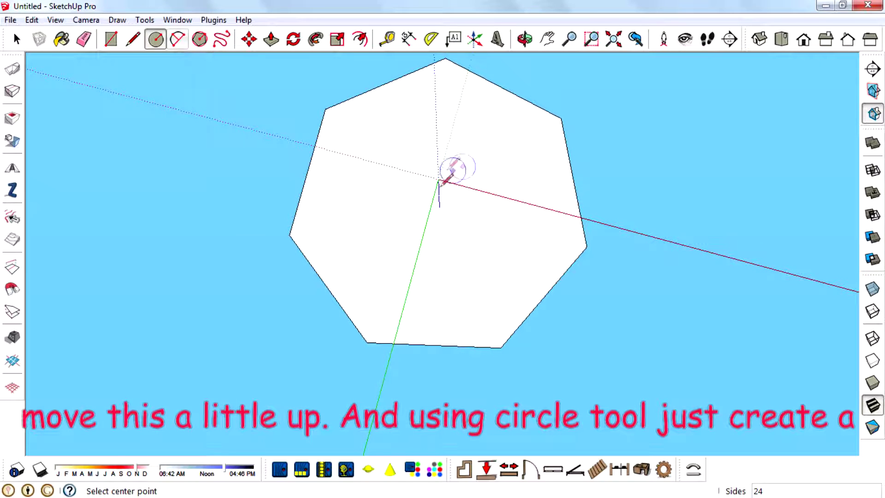
pyautogui.click(436, 204)
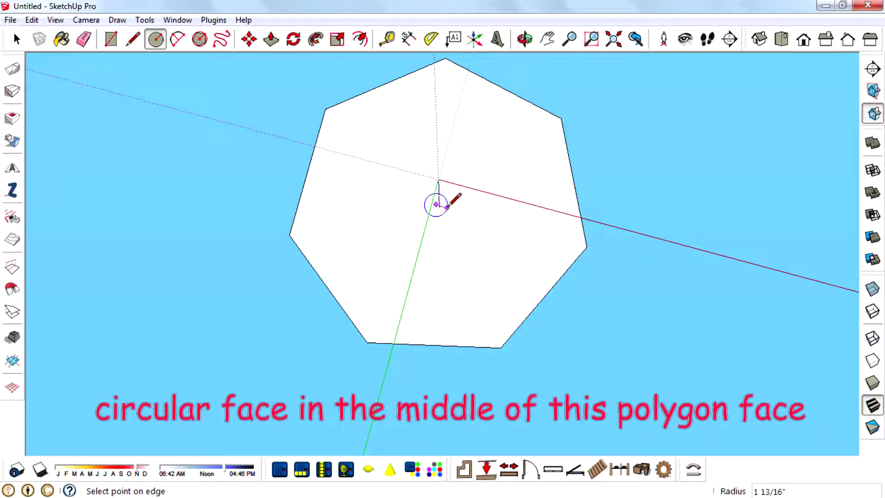
pyautogui.click(444, 202)
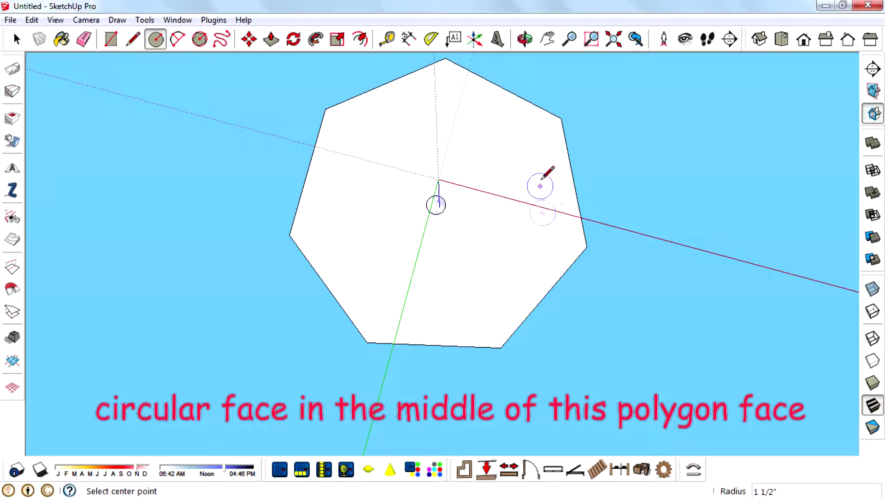
# Push/Pull the circle down about 2' 1/2" into a table post and extend its end by about 4 1/8" more
pyautogui.moveTo(548, 172); pyautogui.dragTo(450, 173, button='middle')
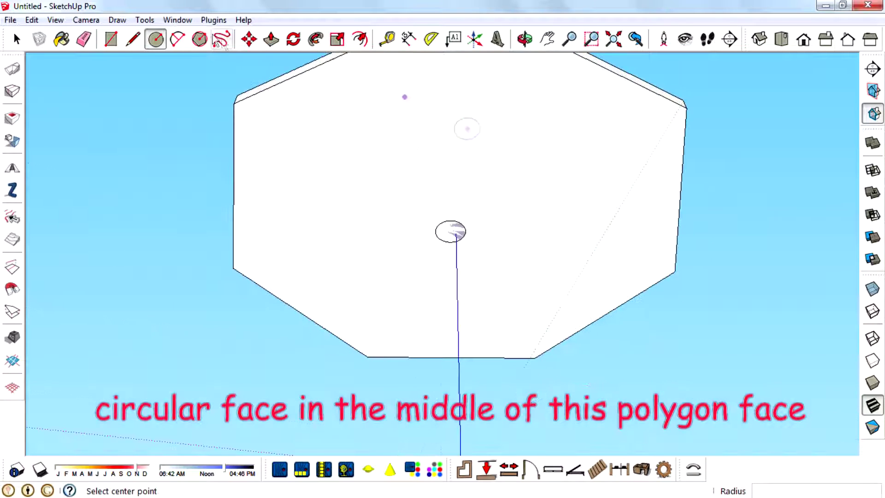
pyautogui.click(271, 39)
pyautogui.scroll(-2, 414, 134)
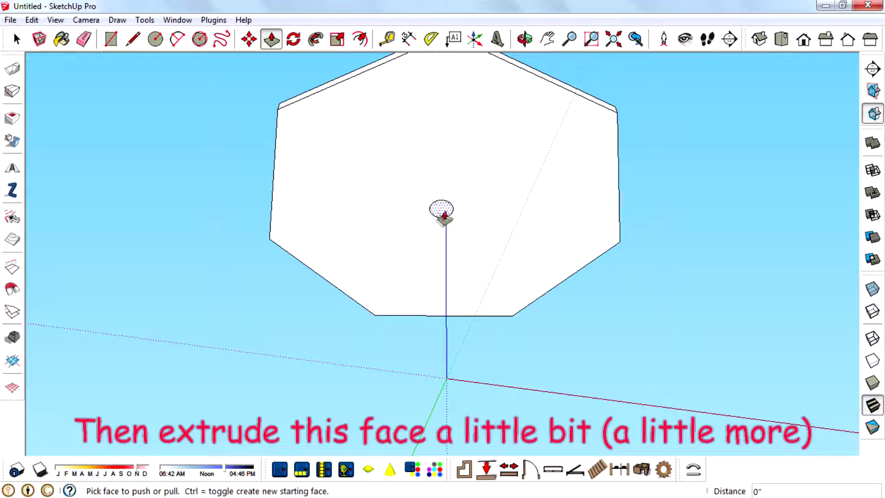
pyautogui.moveTo(444, 216); pyautogui.dragTo(451, 378)
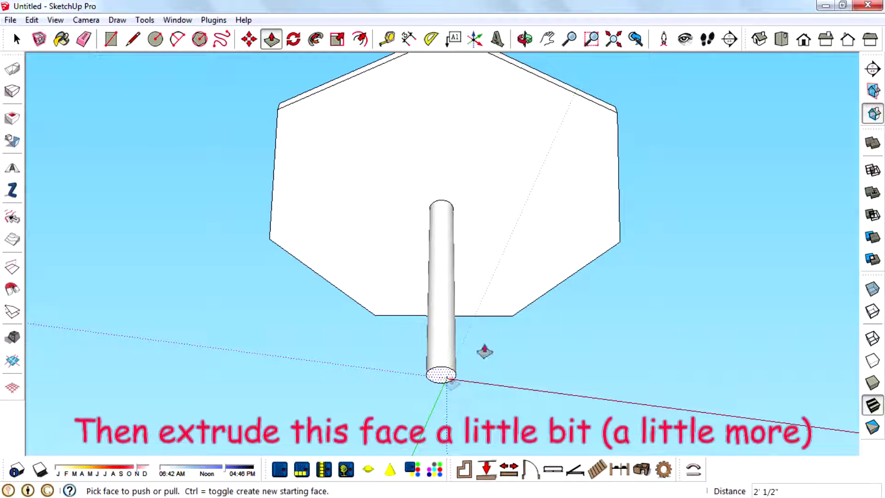
pyautogui.moveTo(436, 170); pyautogui.dragTo(487, 265, button='middle')
pyautogui.scroll(2, 462, 339)
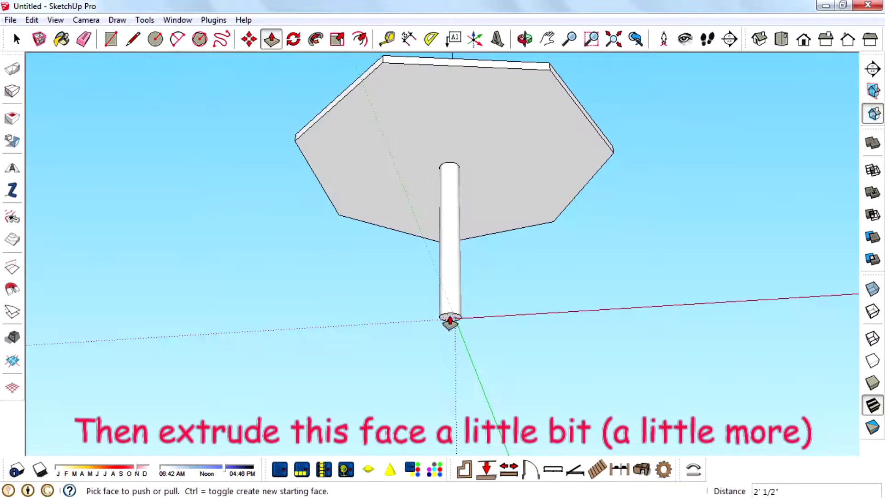
pyautogui.moveTo(450, 319); pyautogui.dragTo(456, 349)
# Push/Pull the post's bottom face down about 6 7/16" as a separate section with a new starting face
pyautogui.moveTo(545, 276); pyautogui.dragTo(511, 392, button='middle')
pyautogui.scroll(3, 492, 389)
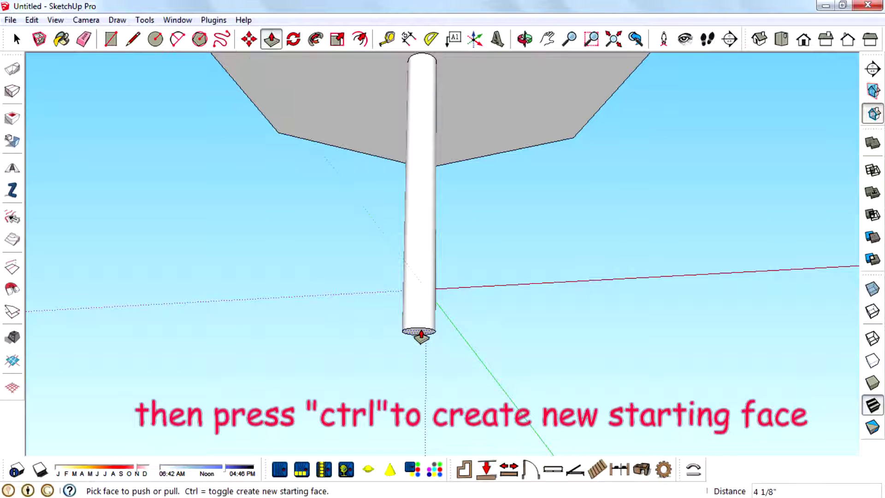
pyautogui.press('ctrl')
pyautogui.moveTo(421, 334)
pyautogui.mouseDown()
pyautogui.moveTo(428, 408)
pyautogui.moveTo(421, 339)
pyautogui.mouseUp()
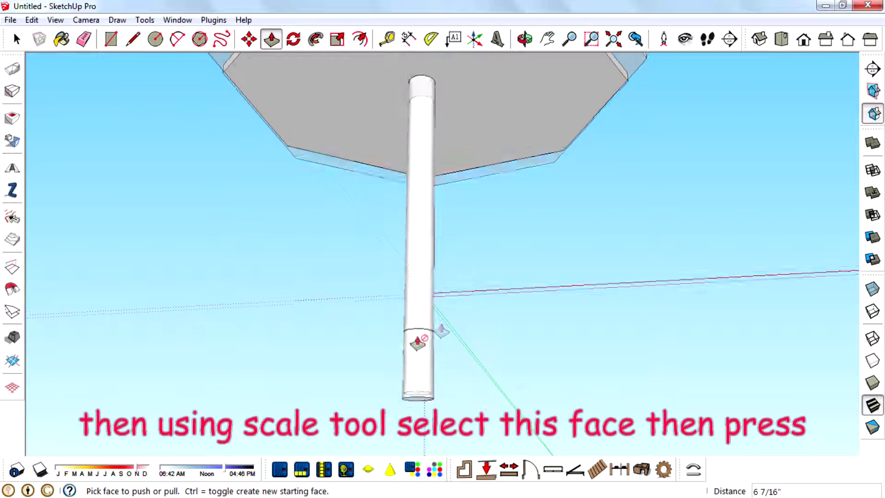
# Scale the post's bottom face up uniformly about its center to flare the lower section into a wide cone
pyautogui.moveTo(421, 340); pyautogui.dragTo(488, 181, button='middle')
pyautogui.click(338, 46)
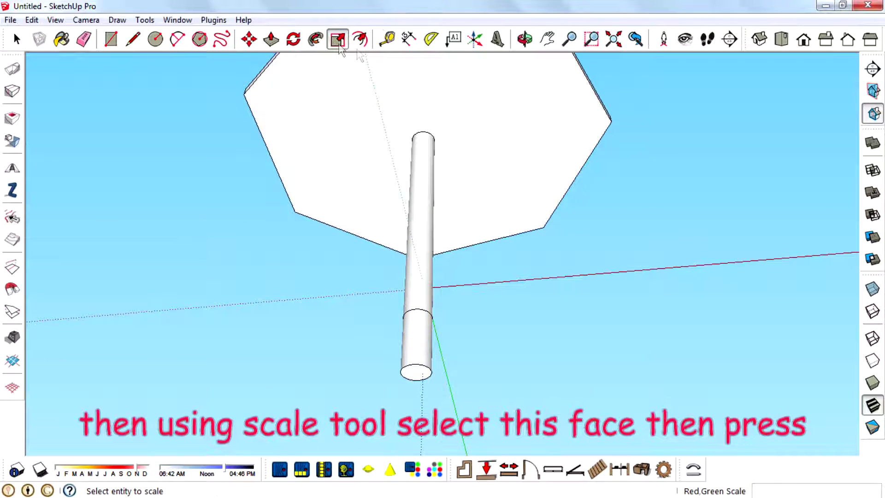
pyautogui.scroll(3, 415, 349)
pyautogui.click(409, 352)
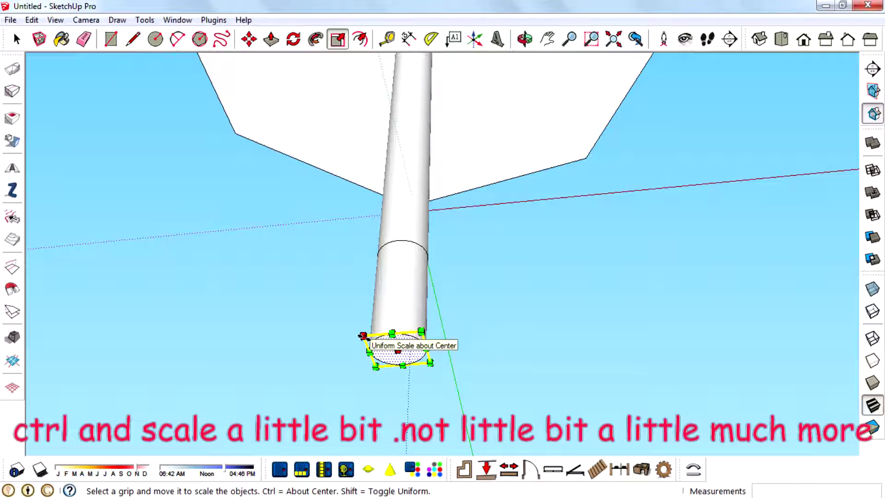
pyautogui.keyDown('ctrl'); pyautogui.moveTo(362, 336); pyautogui.dragTo(226, 190); pyautogui.keyUp('ctrl')
pyautogui.scroll(-3, 469, 245)
pyautogui.scroll(-5, 416, 204)
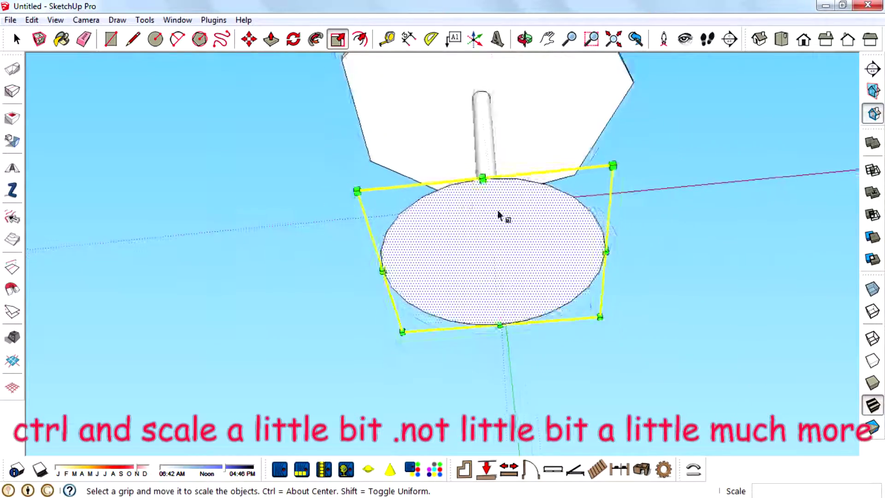
# Refine the width of the conical base by rescaling its bottom face uniformly about its center
pyautogui.moveTo(582, 208); pyautogui.dragTo(600, 219, button='middle')
pyautogui.keyDown('ctrl'); pyautogui.moveTo(388, 208); pyautogui.dragTo(342, 194); pyautogui.keyUp('ctrl')
pyautogui.moveTo(668, 300); pyautogui.dragTo(647, 466, button='middle')
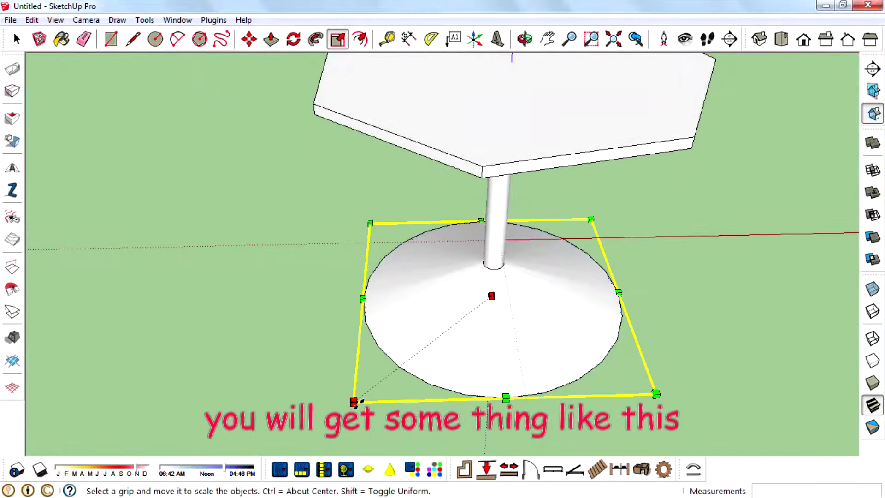
pyautogui.keyDown('ctrl'); pyautogui.moveTo(354, 403); pyautogui.dragTo(336, 414); pyautogui.keyUp('ctrl')
pyautogui.scroll(-4, 418, 369)
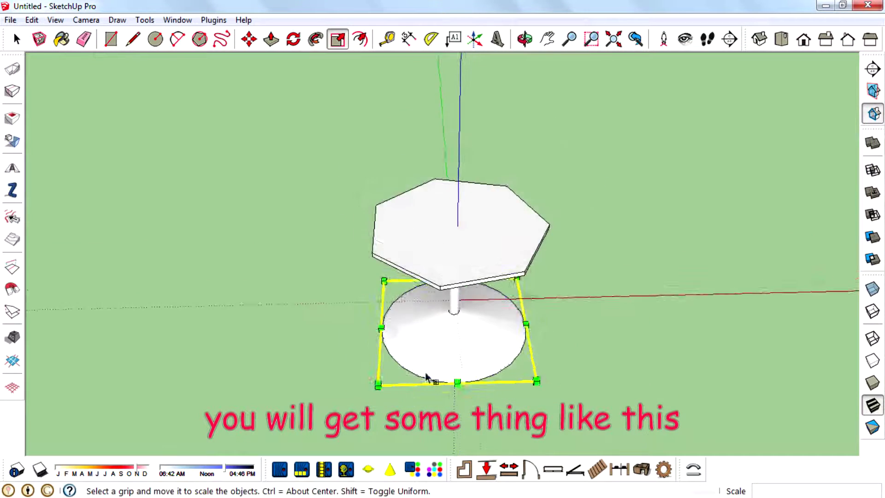
pyautogui.moveTo(426, 377); pyautogui.dragTo(543, 350, button='middle')
pyautogui.keyDown('ctrl'); pyautogui.moveTo(474, 379); pyautogui.dragTo(472, 366); pyautogui.keyUp('ctrl')
# Select the entire table and make it a single component
pyautogui.moveTo(640, 337); pyautogui.dragTo(581, 447, button='middle')
pyautogui.click(11, 41)
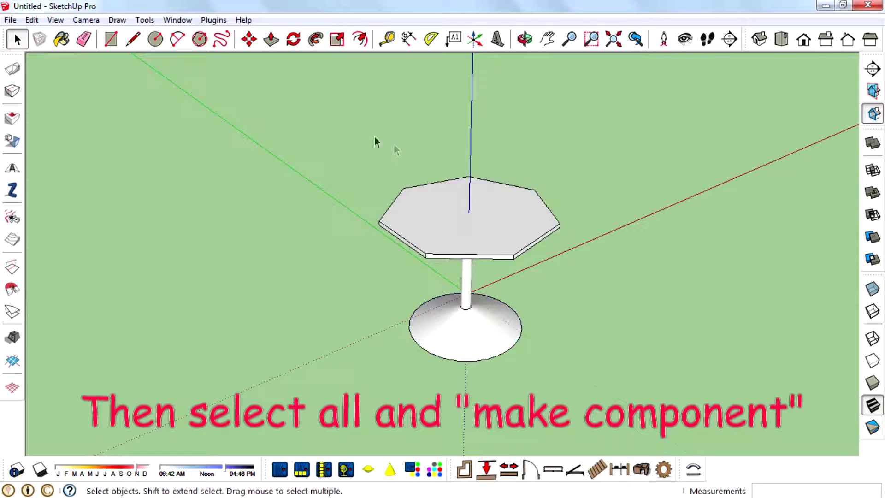
pyautogui.hotkey('ctrl', 'a')
pyautogui.press('g')
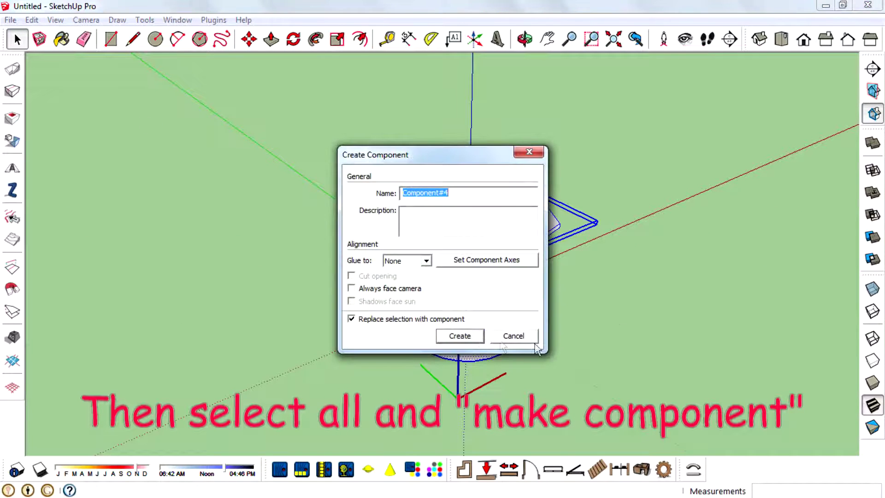
pyautogui.click(471, 338)
# Move the whole table up along the blue axis by about 10 1/2" so the base sits at ground level
pyautogui.moveTo(471, 338); pyautogui.dragTo(645, 240, button='middle')
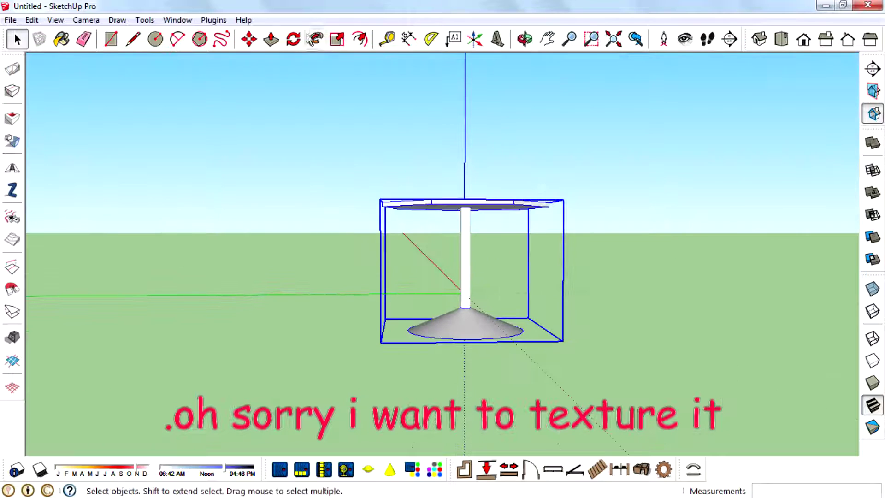
pyautogui.click(254, 40)
pyautogui.moveTo(705, 286); pyautogui.dragTo(698, 250)
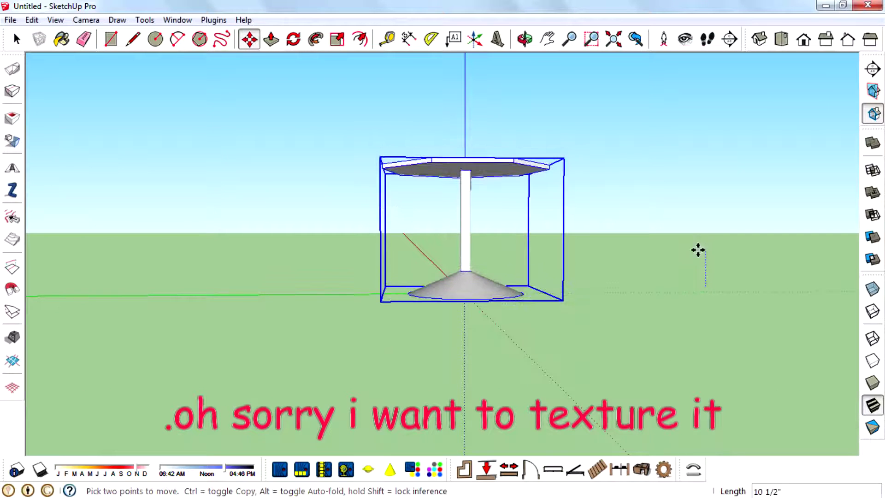
# Explode the whole-table component back into its separate parts
pyautogui.moveTo(466, 310); pyautogui.dragTo(719, 338, button='middle')
pyautogui.click(17, 40)
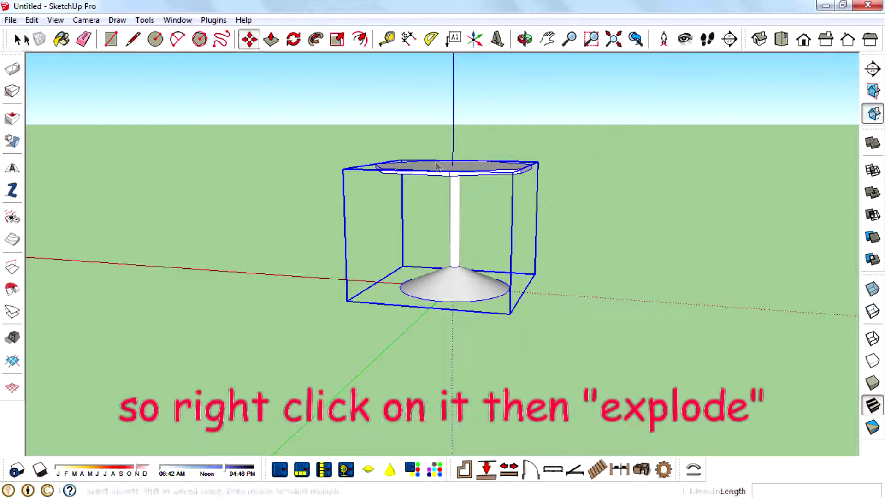
pyautogui.rightClick(456, 180)
pyautogui.click(492, 266)
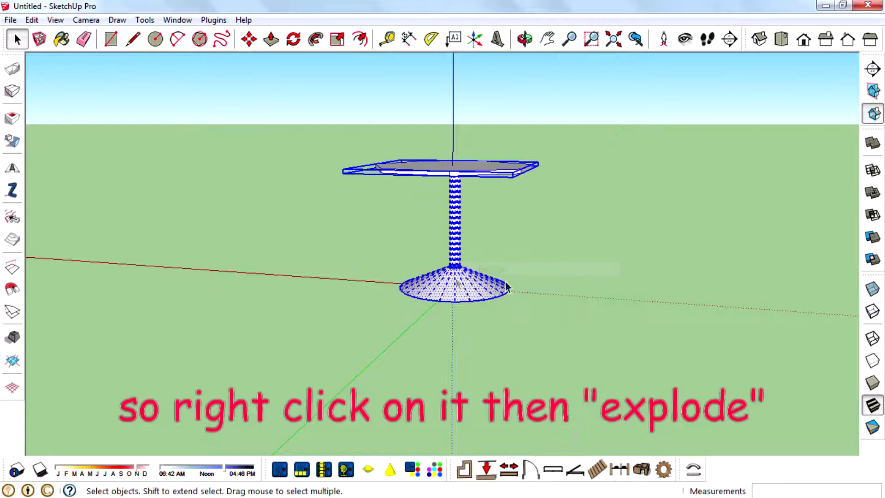
# Paint the conical base of the table with the light orange Color_C03 from the Colors materials
pyautogui.scroll(2, 503, 283)
pyautogui.click(585, 304)
pyautogui.press('b')
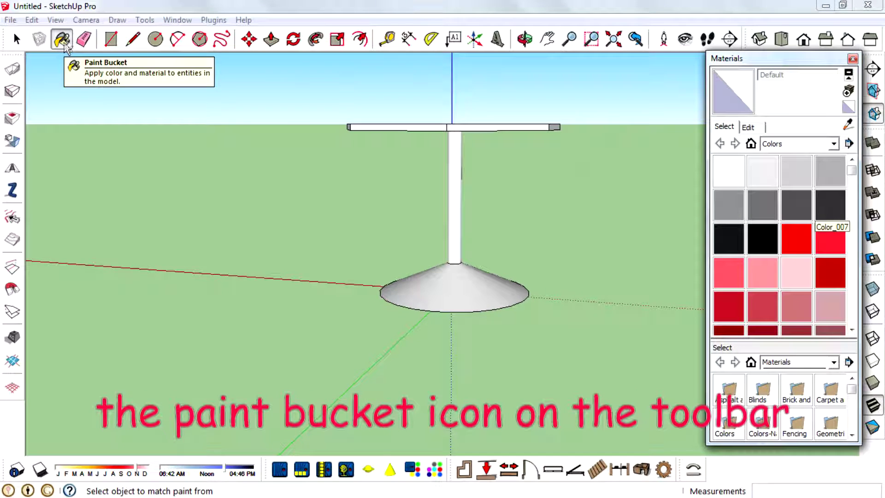
pyautogui.click(853, 193)
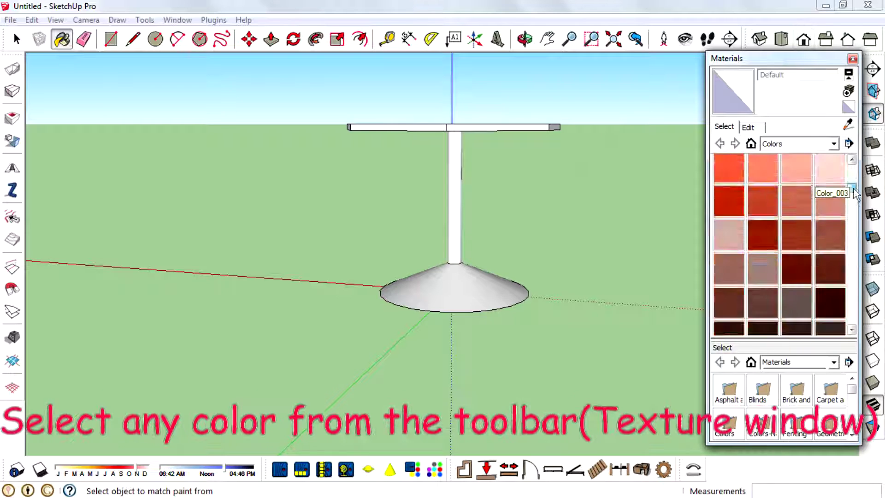
pyautogui.click(853, 193)
pyautogui.click(805, 225)
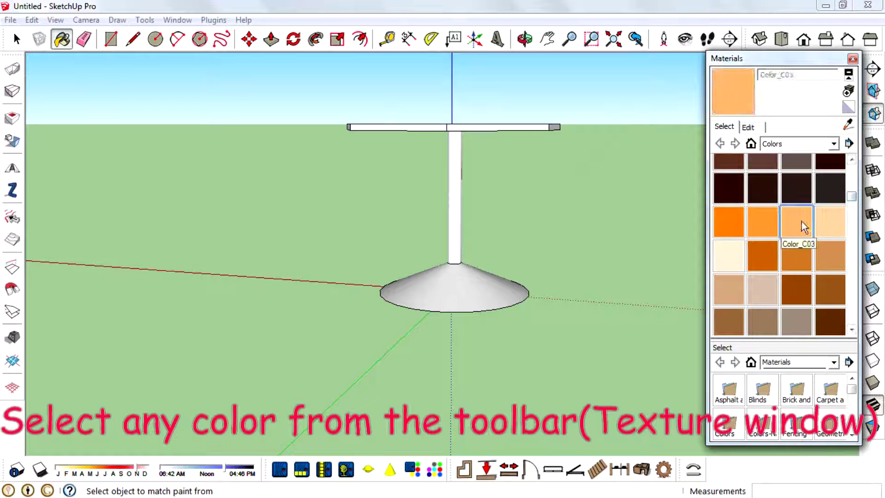
pyautogui.click(496, 276)
# Paint the cylindrical post with the orange Color_C02
pyautogui.moveTo(543, 282)
pyautogui.mouseDown(button='middle')
pyautogui.moveTo(510, 356)
pyautogui.moveTo(370, 418)
pyautogui.moveTo(530, 296)
pyautogui.moveTo(507, 275)
pyautogui.mouseUp(button='middle')
pyautogui.scroll(4, 468, 129)
pyautogui.moveTo(472, 227); pyautogui.dragTo(530, 174, button='middle')
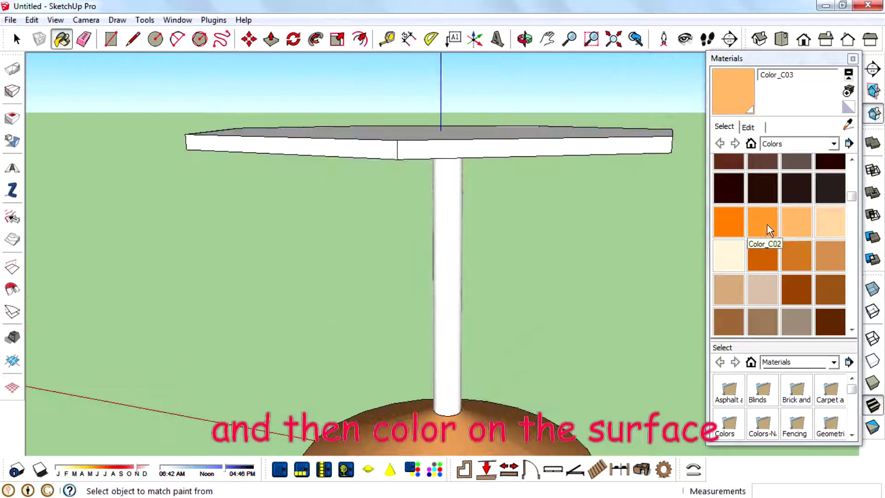
pyautogui.click(769, 230)
pyautogui.click(447, 239)
# Paint the seven-sided tabletop with the very dark brown Color_B21
pyautogui.moveTo(447, 239)
pyautogui.mouseDown(button='middle')
pyautogui.moveTo(506, 302)
pyautogui.moveTo(737, 152)
pyautogui.moveTo(510, 225)
pyautogui.mouseUp(button='middle')
pyautogui.click(828, 166)
pyautogui.click(468, 199)
pyautogui.scroll(-4, 443, 217)
pyautogui.press('space')
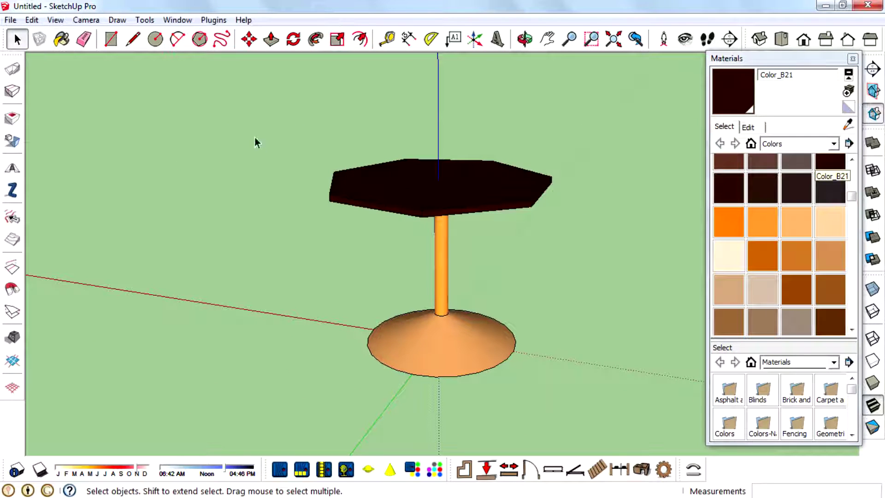
# Repaint the seven-sided tabletop with the grey-brown Color_B20 and close the Materials window
pyautogui.click(801, 172)
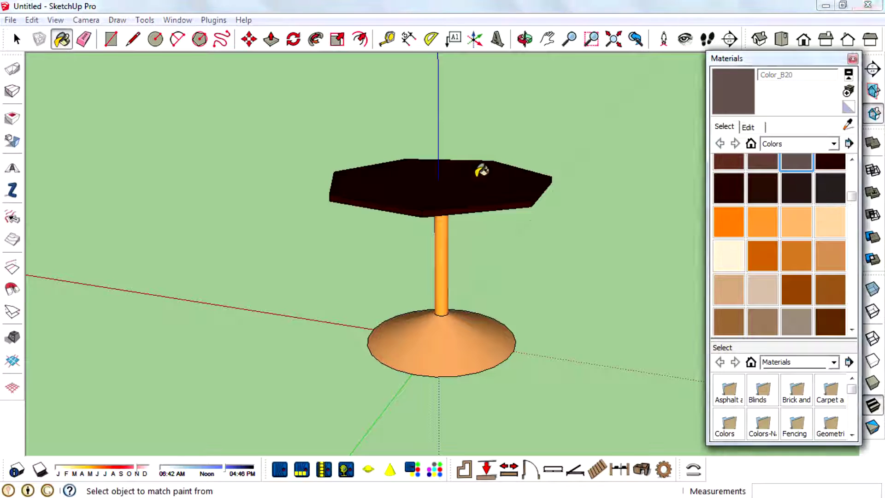
pyautogui.click(466, 193)
pyautogui.moveTo(466, 196); pyautogui.dragTo(502, 323, button='middle')
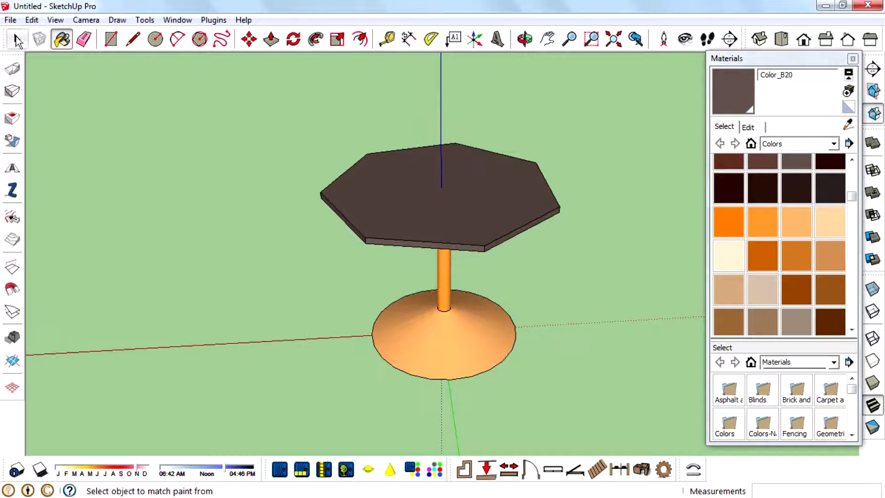
pyautogui.click(18, 41)
pyautogui.click(852, 59)
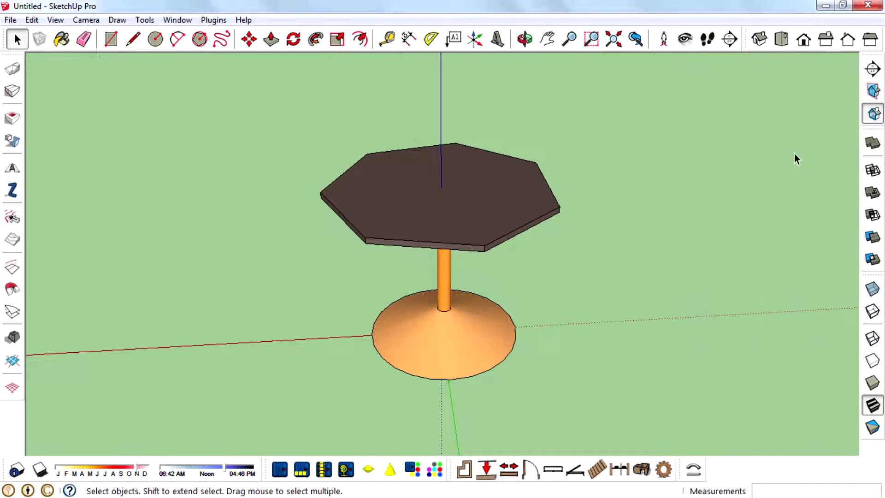